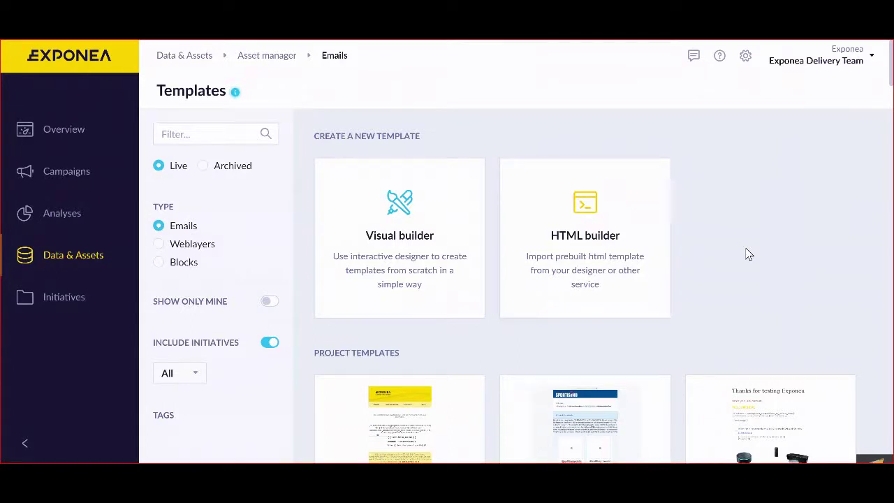
Show the weblayer templates, switch back to the email templates and browse through the project templates
left_click(183, 250)
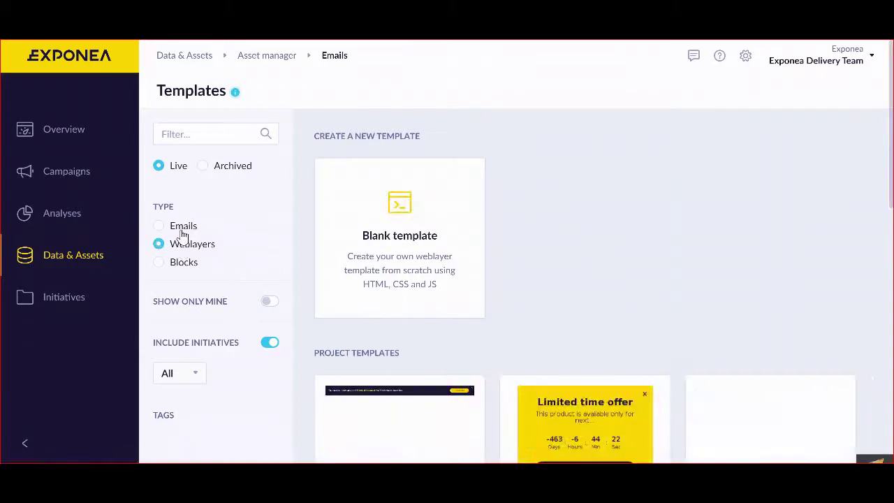
left_click(178, 225)
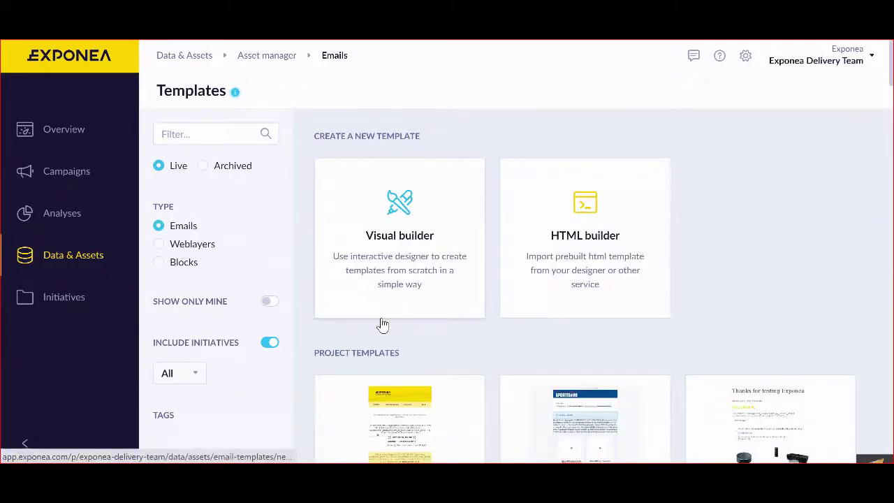
scroll(375, 353, "down", 3)
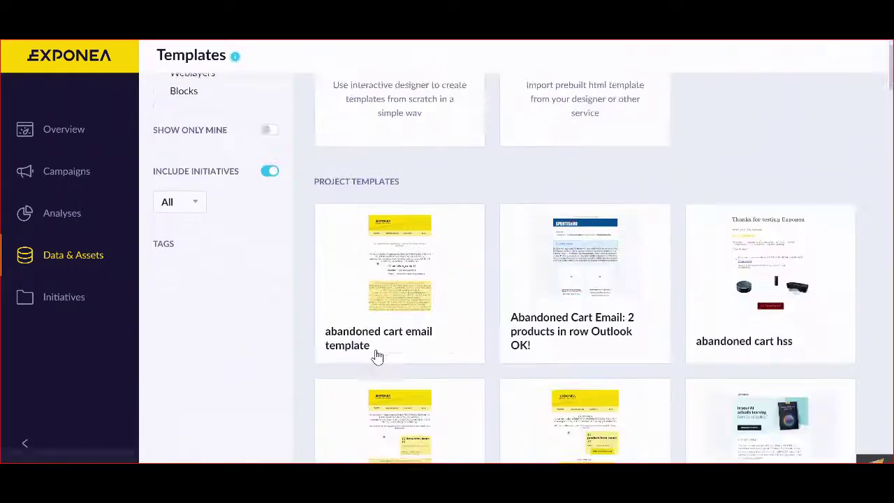
scroll(377, 356, "down", 10)
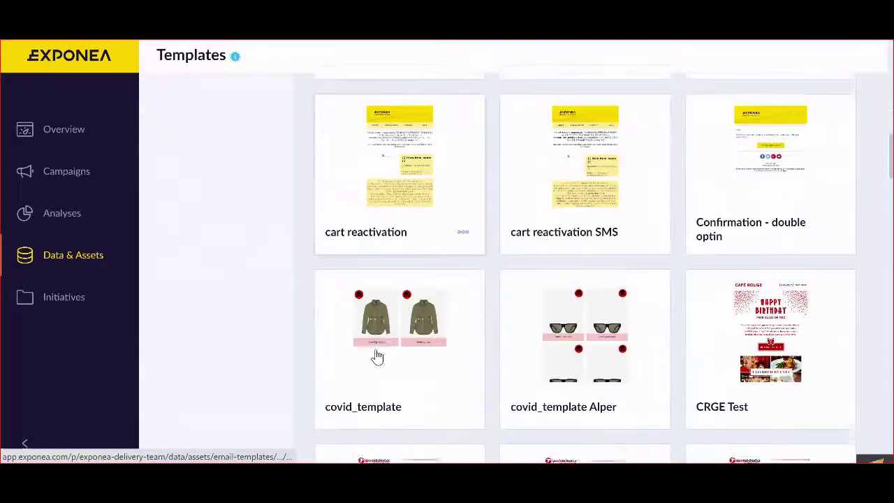
scroll(376, 356, "up", 13)
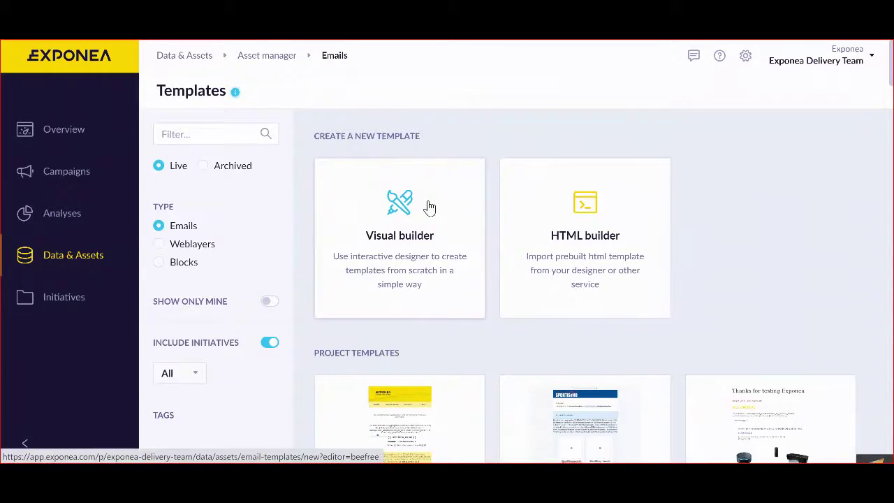
Create a new email campaign with the visual builder and open its options for changing or saving the template
mouse_move(73, 261)
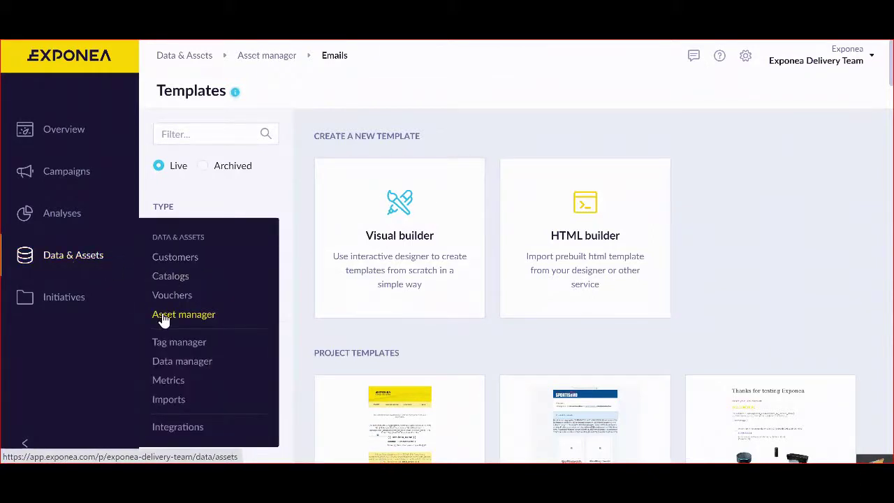
mouse_move(72, 175)
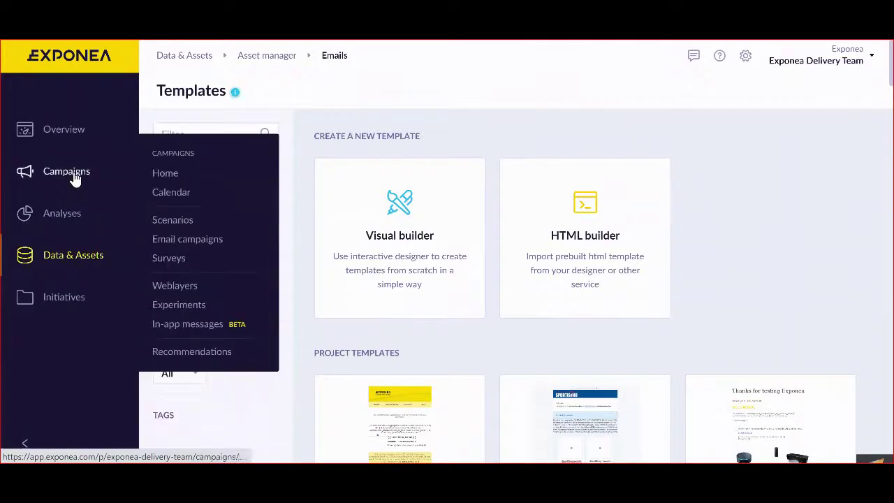
left_click(264, 240)
left_click(104, 280)
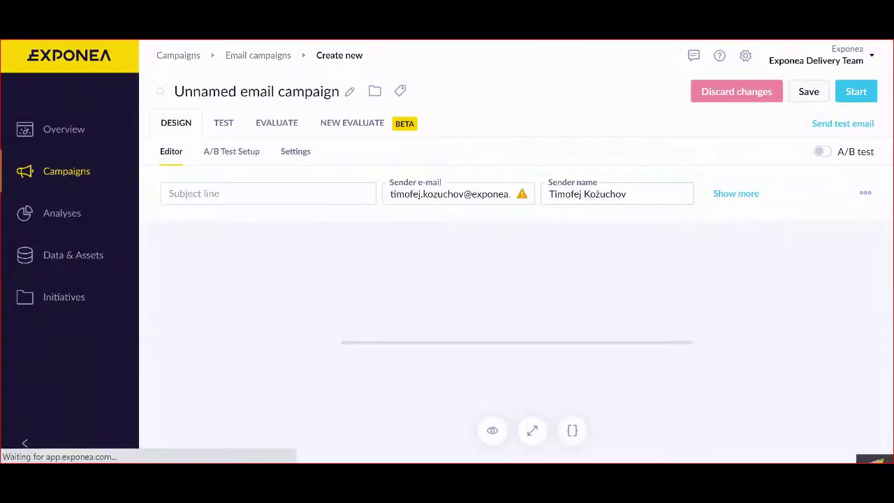
left_click(866, 195)
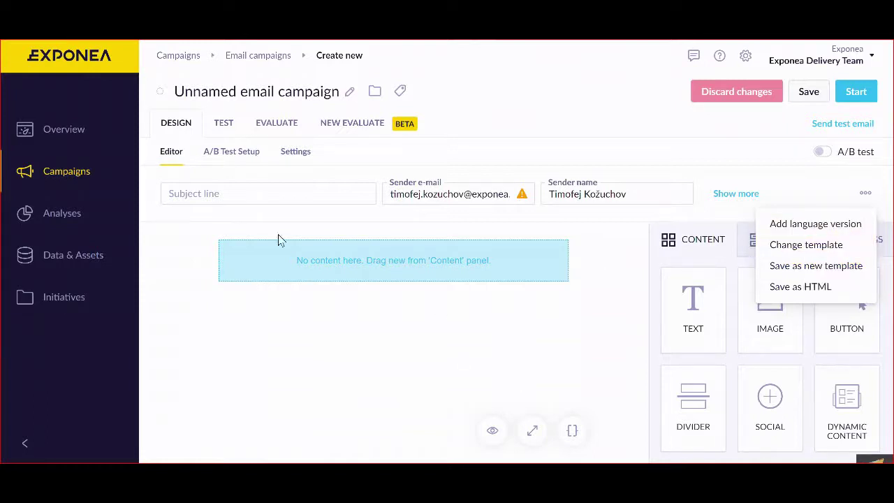
Return to the asset manager and browse the available weblayer templates
mouse_move(72, 195)
mouse_move(73, 244)
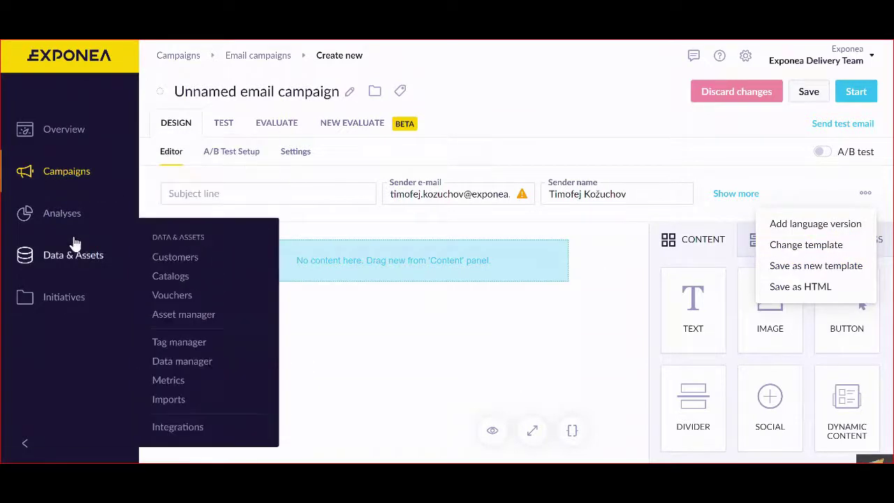
left_click(170, 314)
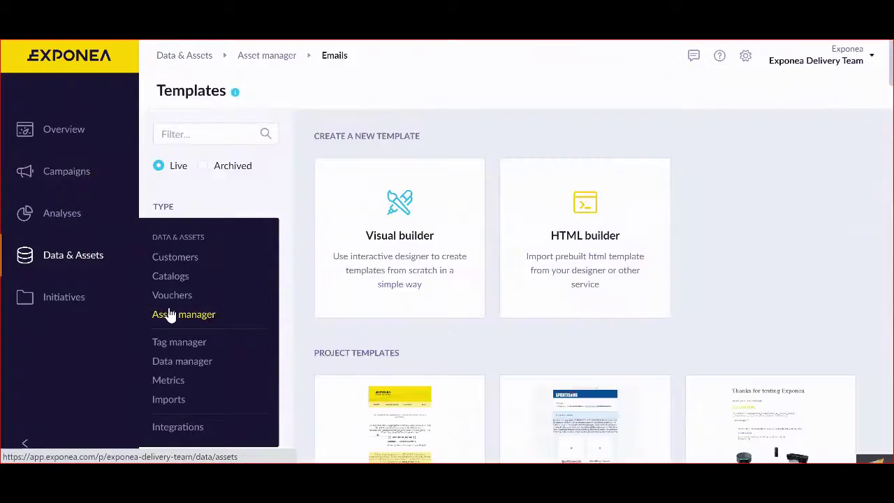
left_click(188, 248)
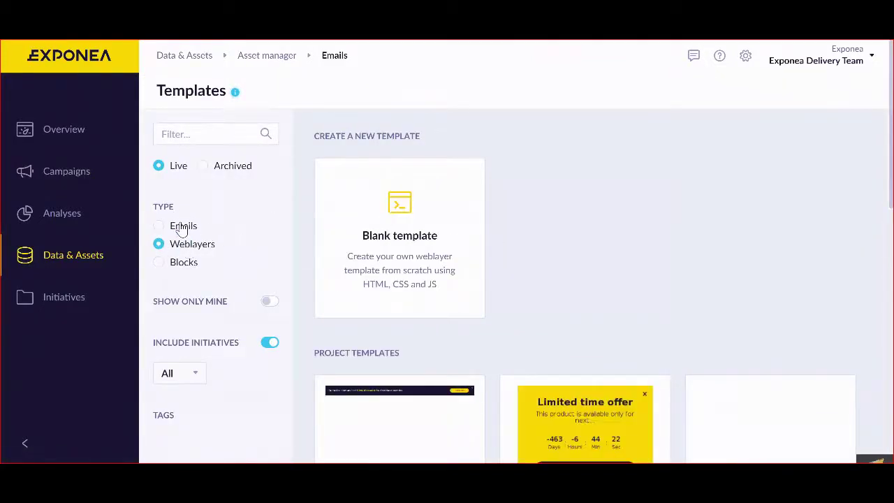
left_click(176, 229)
scroll(569, 280, "down", 2)
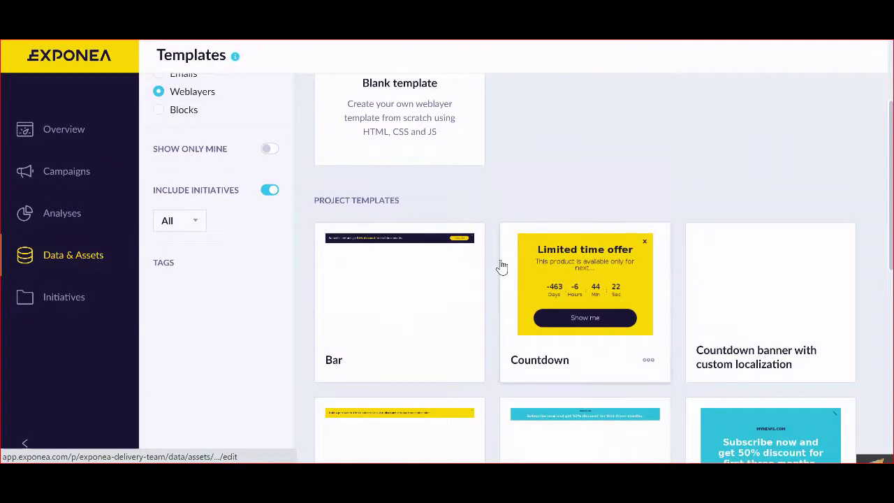
scroll(461, 230, "down", 1)
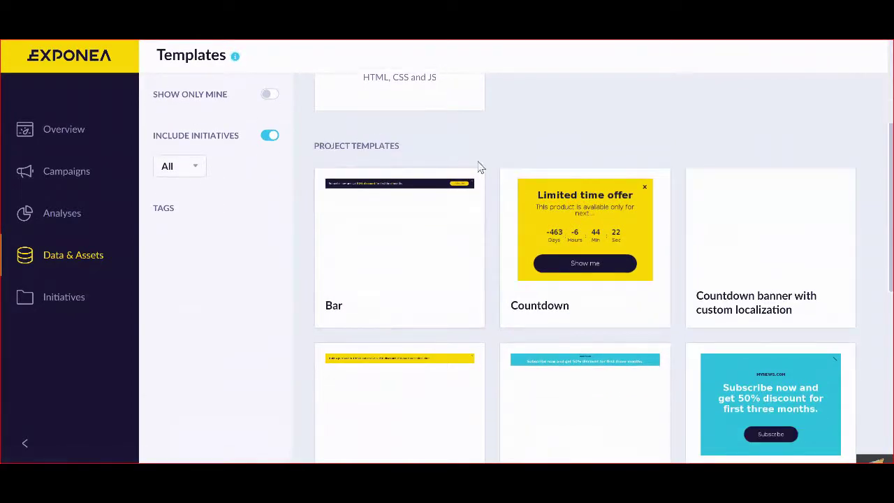
scroll(502, 271, "down", 1)
scroll(502, 271, "down", 4)
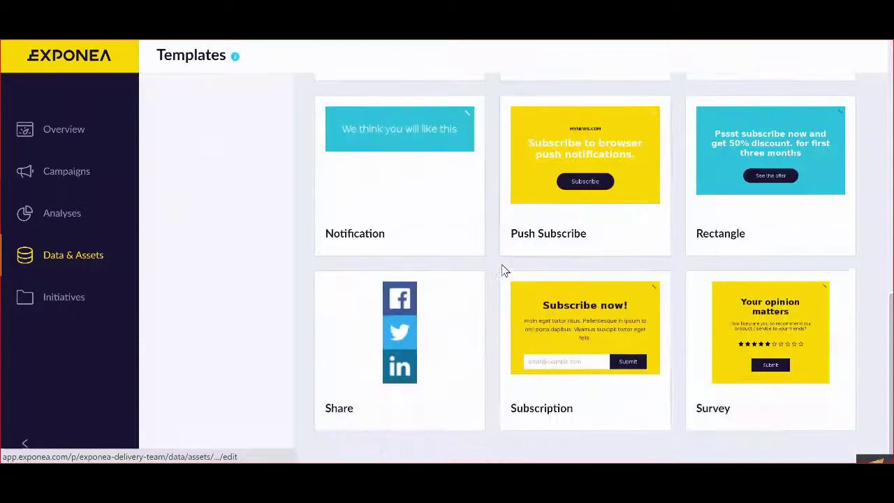
scroll(502, 271, "up", 8)
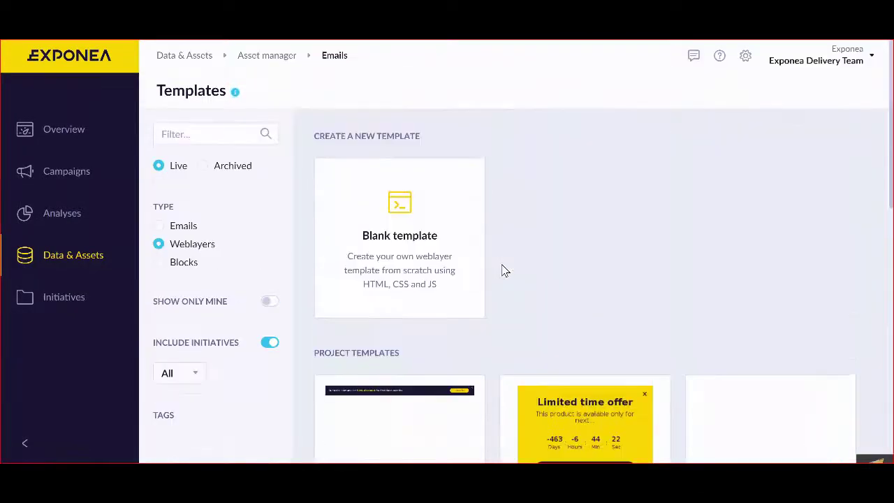
Start a new block template and enter an html element with a nested body element in its code
left_click(181, 265)
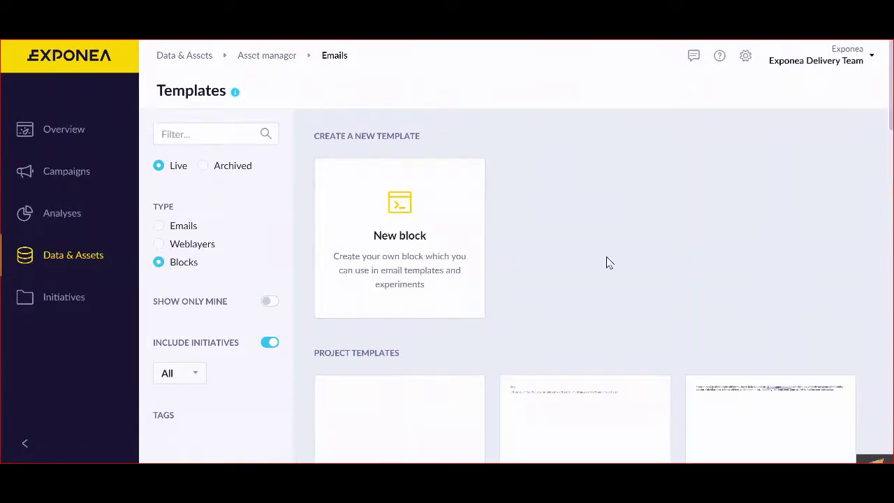
left_click(416, 229)
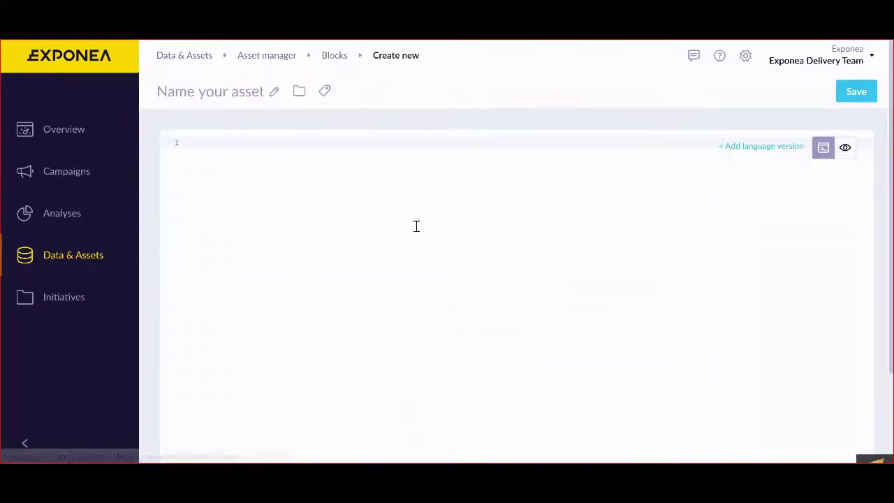
left_click(355, 141)
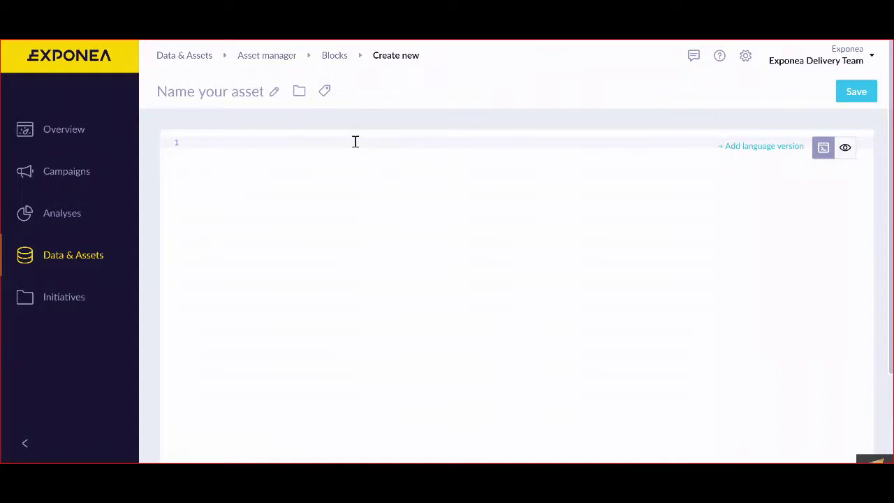
type("<html>")
key("Return")
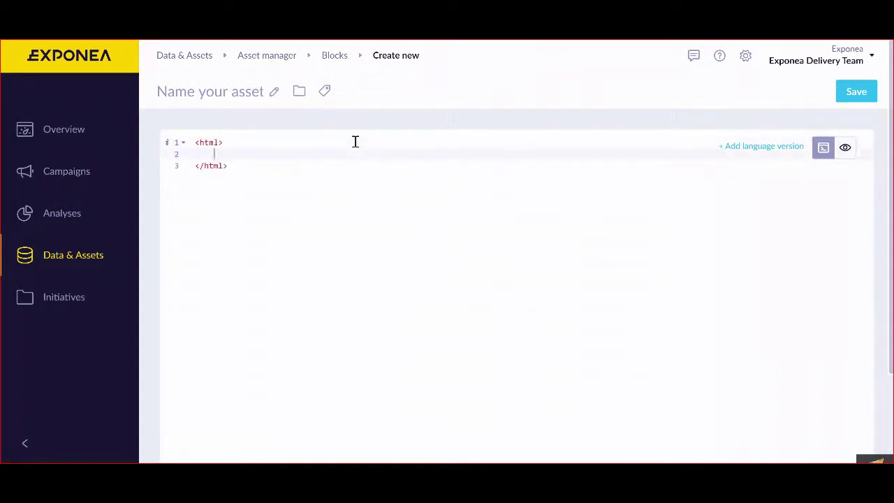
type("<body>")
key("Return")
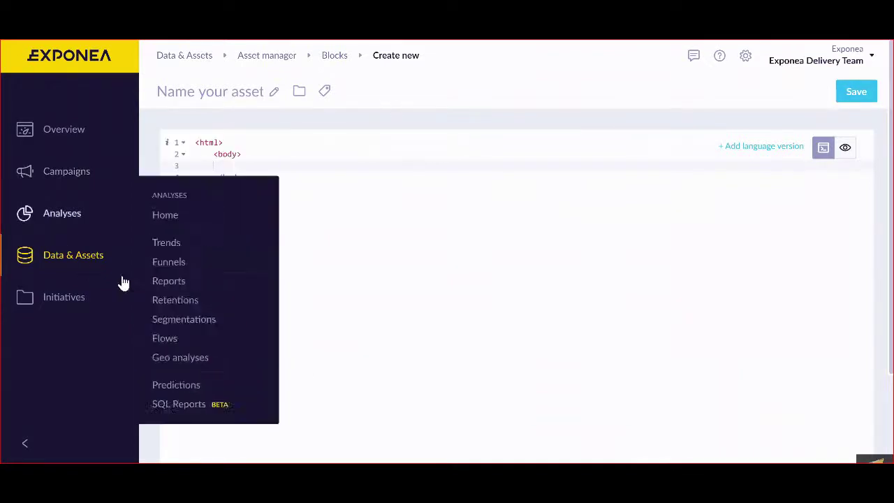
Start another email campaign in the visual builder and place a Dynamic content element in the empty email body
mouse_move(77, 169)
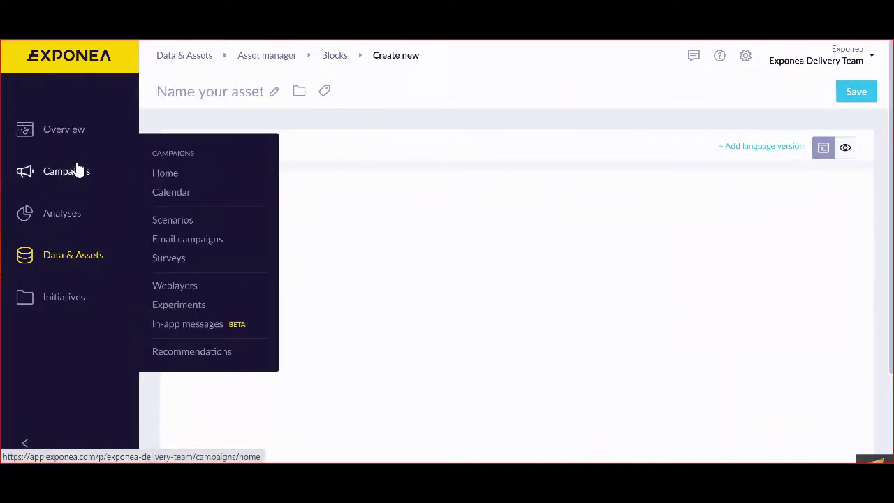
mouse_move(78, 212)
mouse_move(81, 190)
mouse_move(203, 237)
left_click(262, 241)
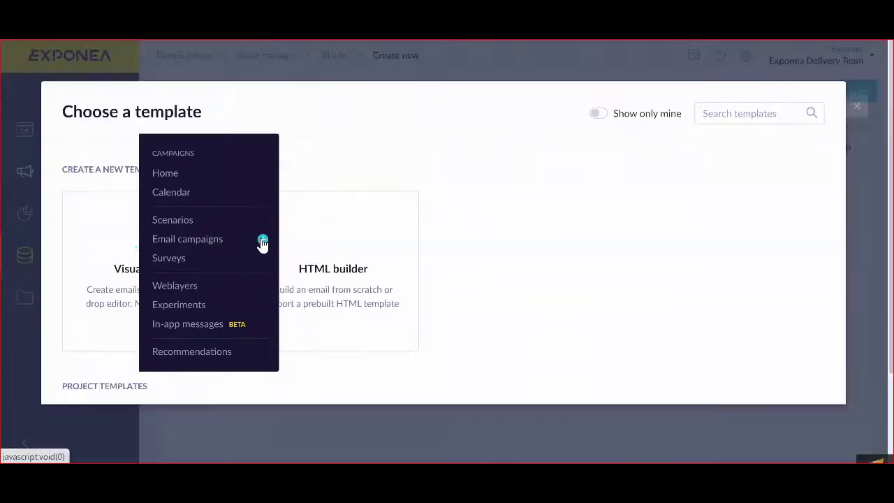
left_click(139, 272)
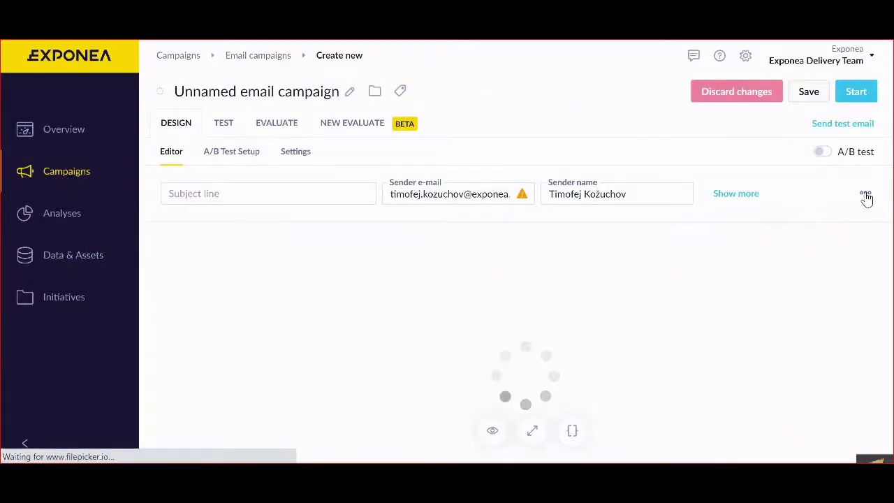
scroll(831, 335, "down", 1)
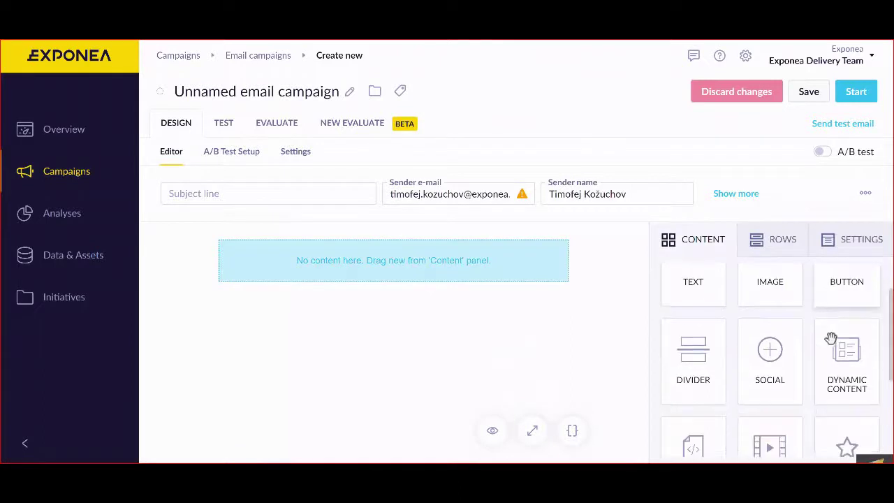
left_click_drag(848, 373, 403, 287)
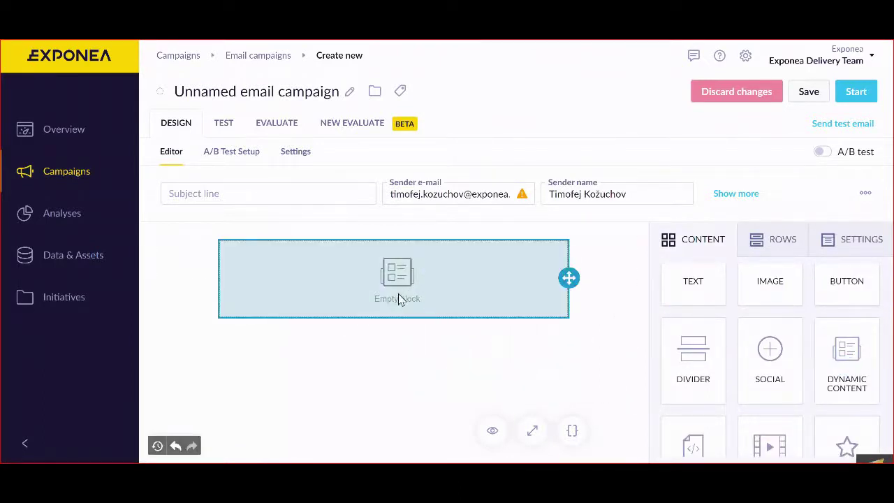
Examine which saved blocks can be chosen in the Dynamic content element's block configuration, without applying one
left_click(368, 286)
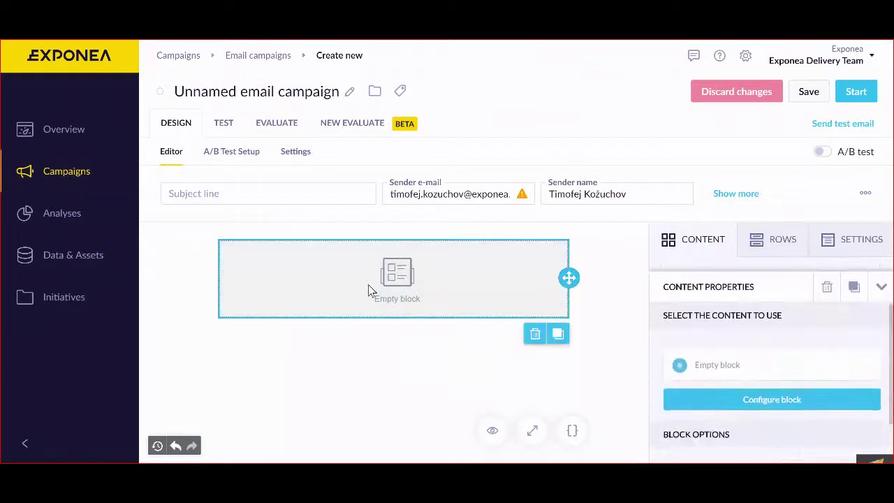
scroll(769, 340, "down", 1)
left_click(766, 382)
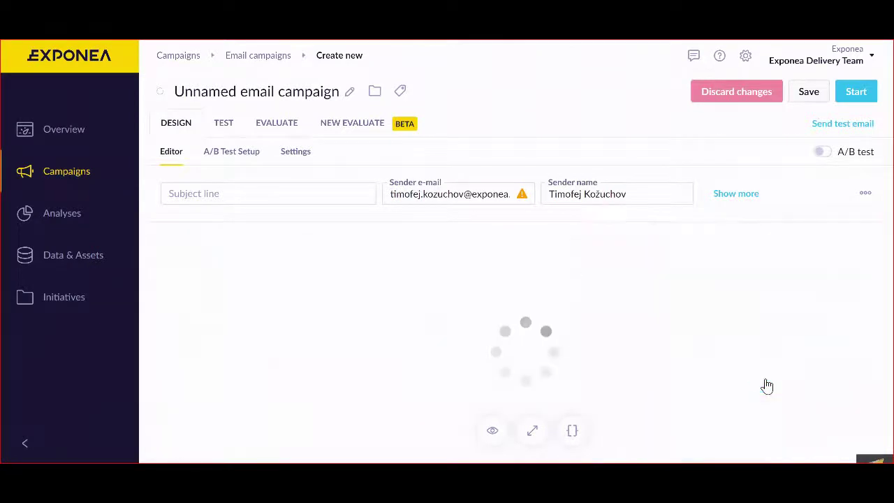
left_click(315, 175)
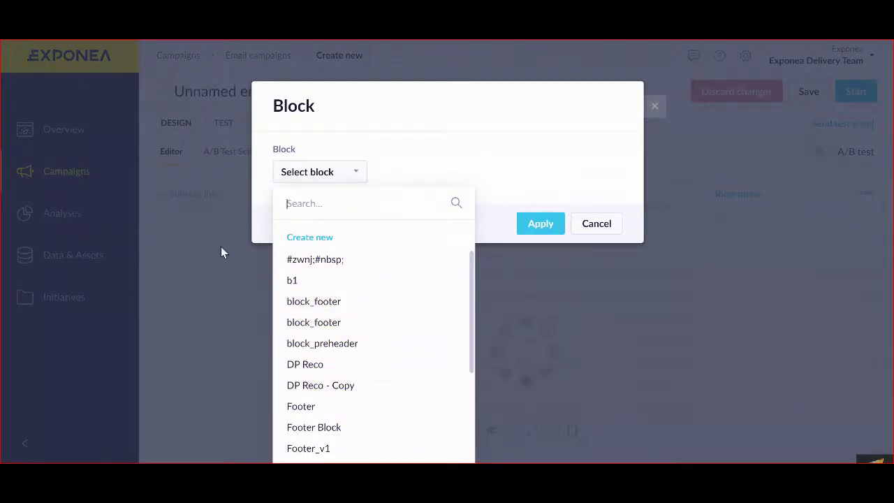
left_click(592, 224)
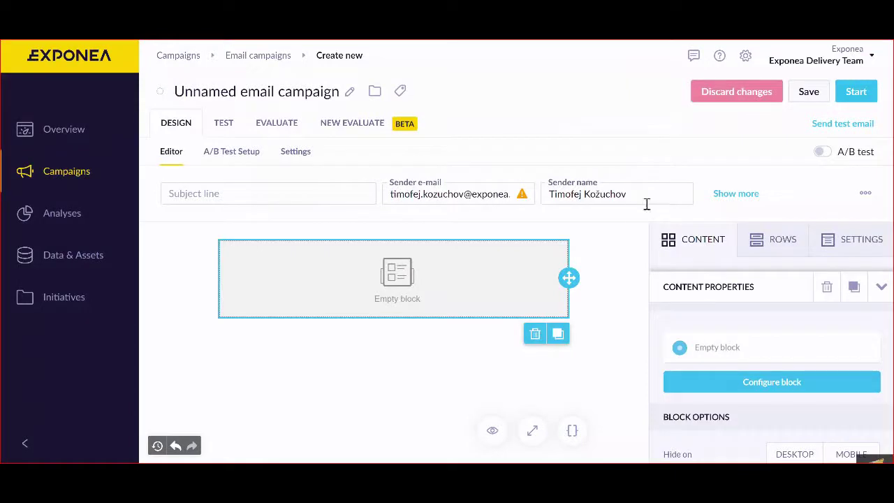
scroll(737, 302, "down", 1)
scroll(746, 389, "up", 1)
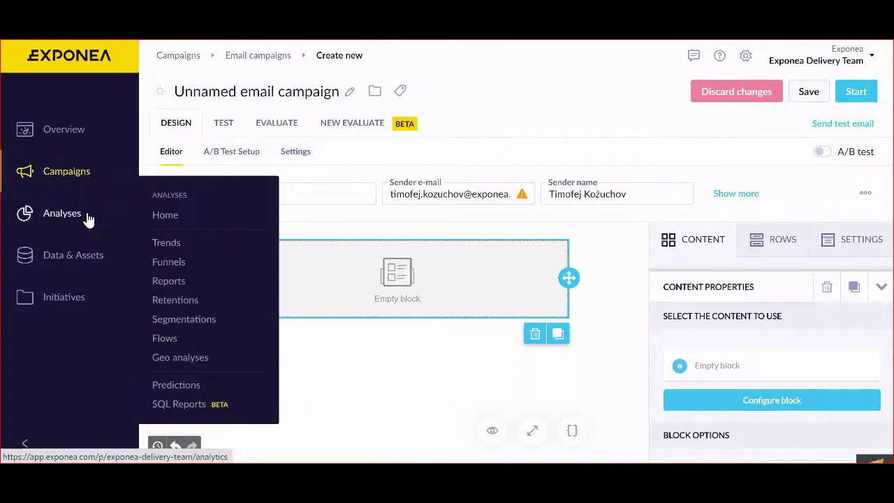
mouse_move(88, 246)
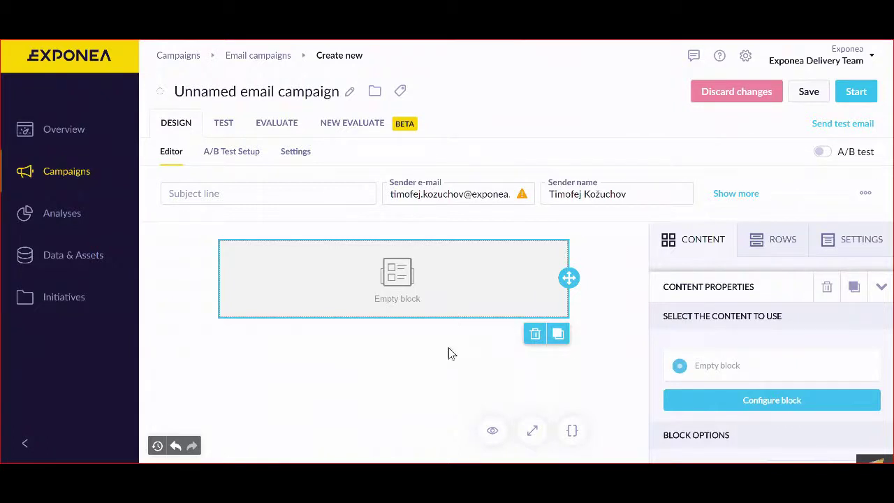
mouse_move(447, 454)
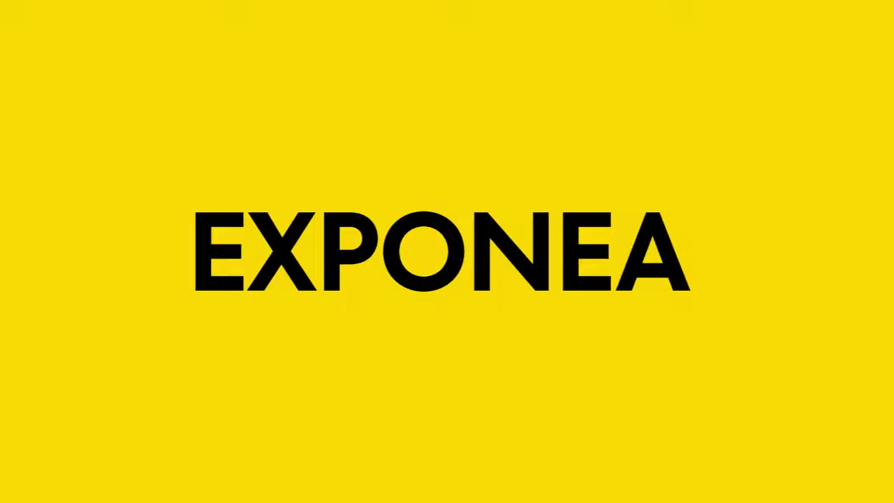